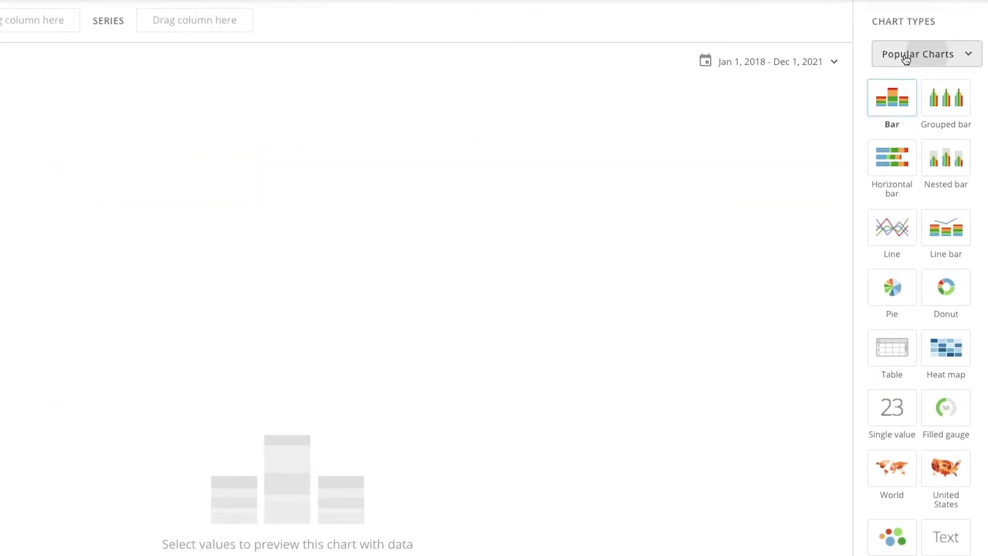
Switch the Product Sales card to the Calendar chart type under Other charts.
click(908, 56)
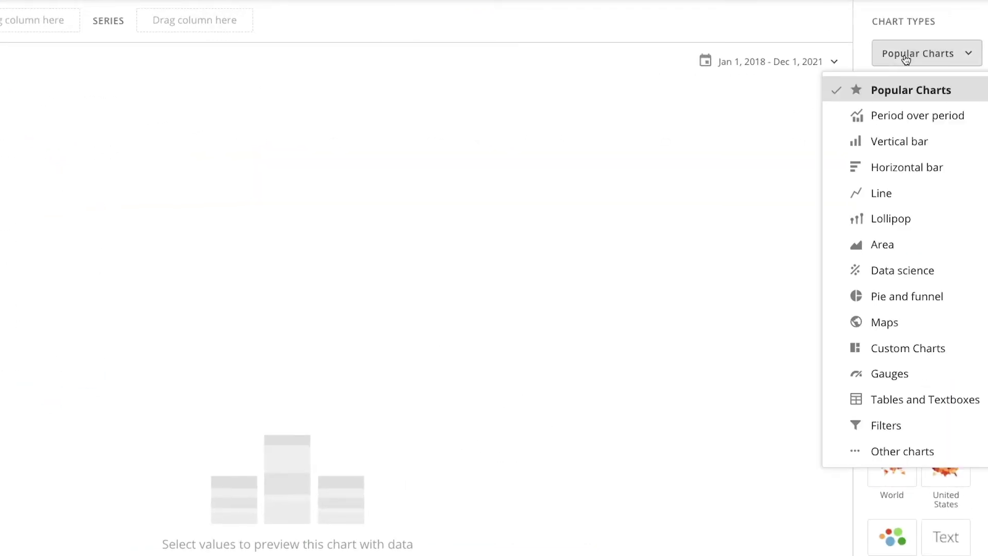
click(907, 455)
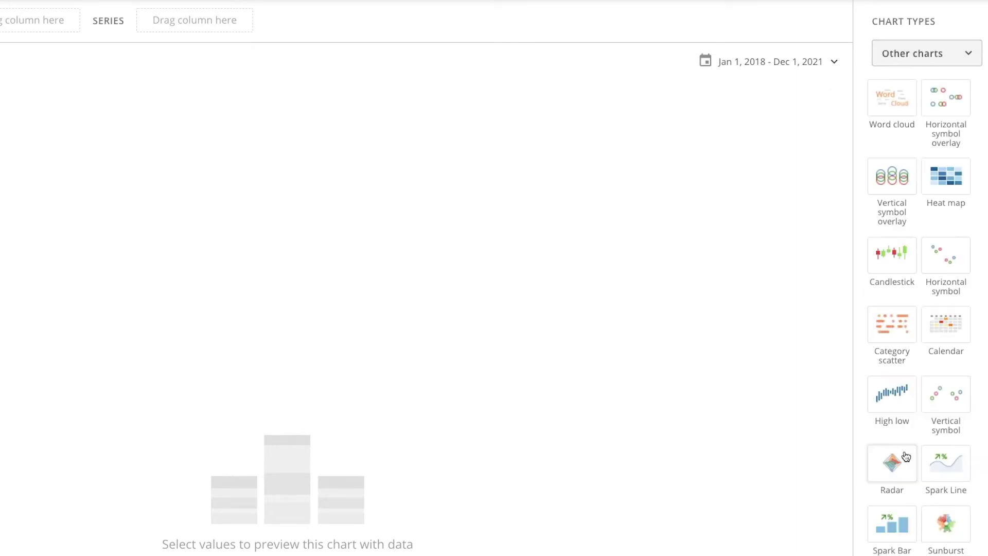
click(955, 340)
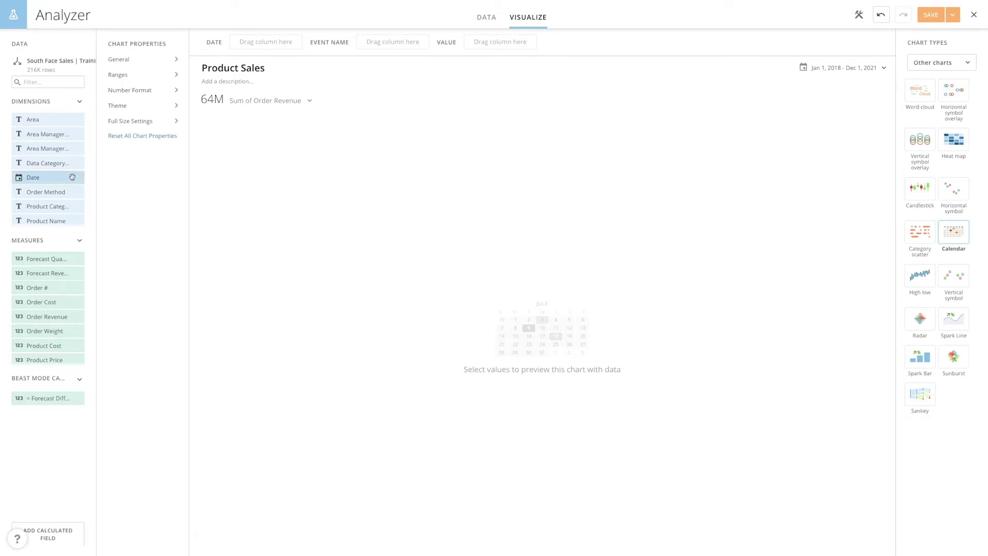
Put Date in the DATE slot and Product Category in the EVENT NAME slot.
drag(72, 177, 262, 42)
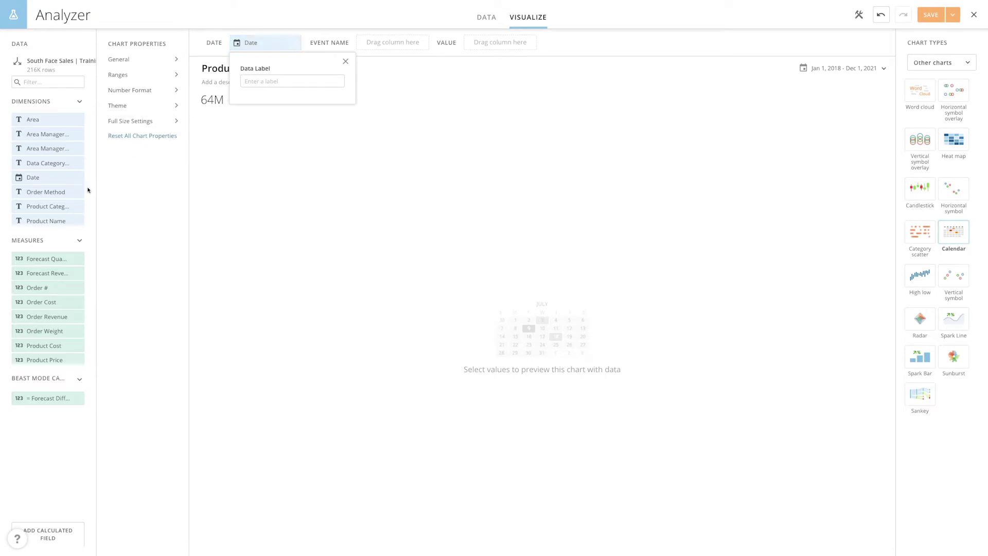
drag(66, 207, 402, 45)
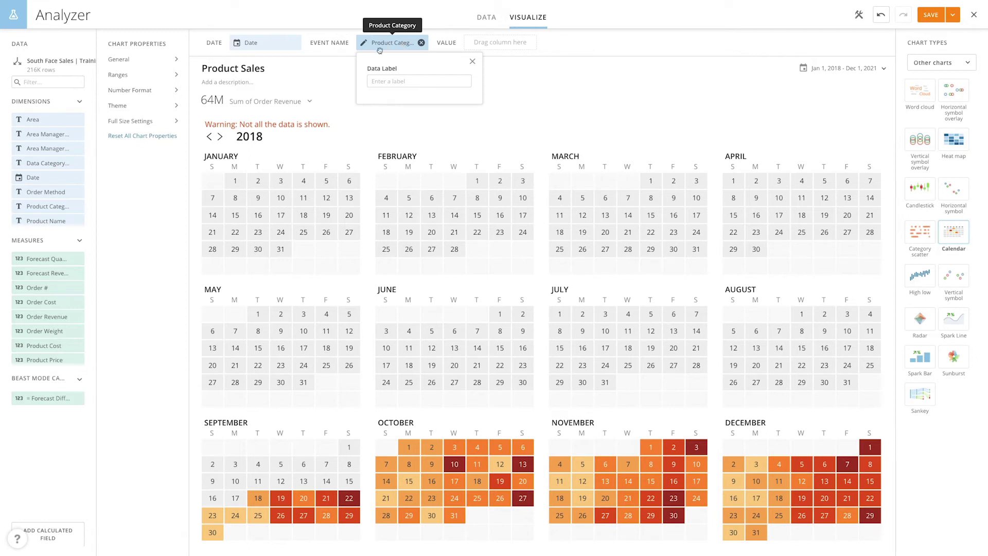
Set the calendar's View to Month in the General chart properties.
click(176, 60)
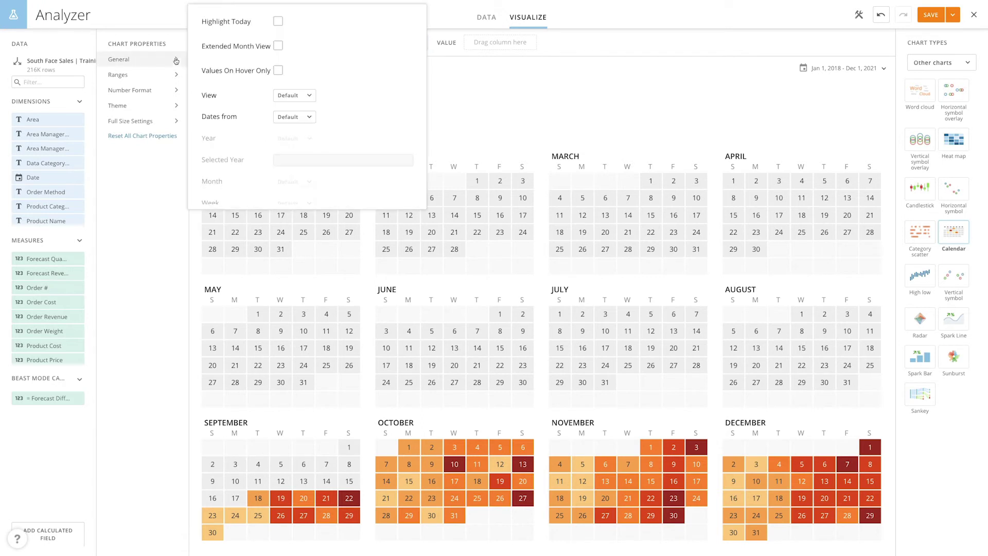
click(307, 95)
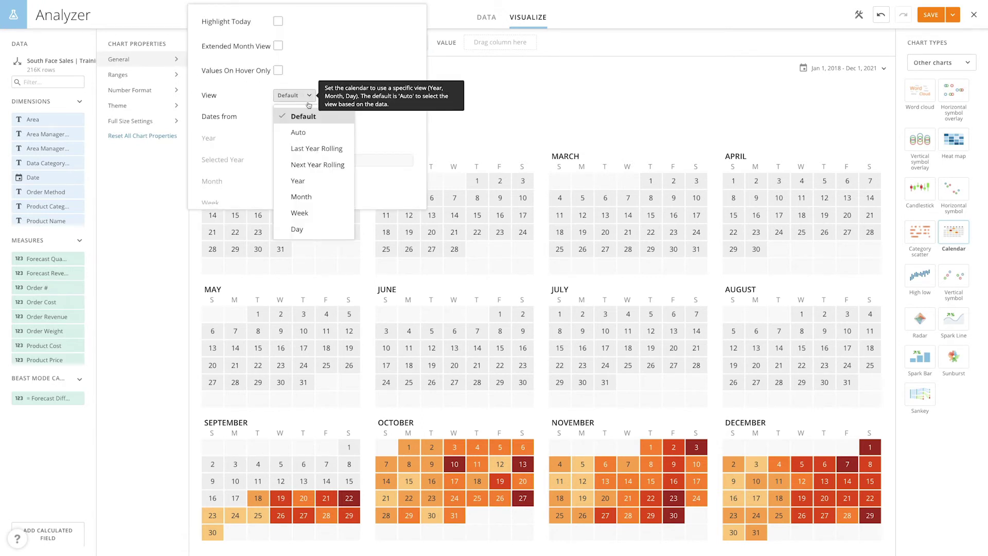
click(302, 196)
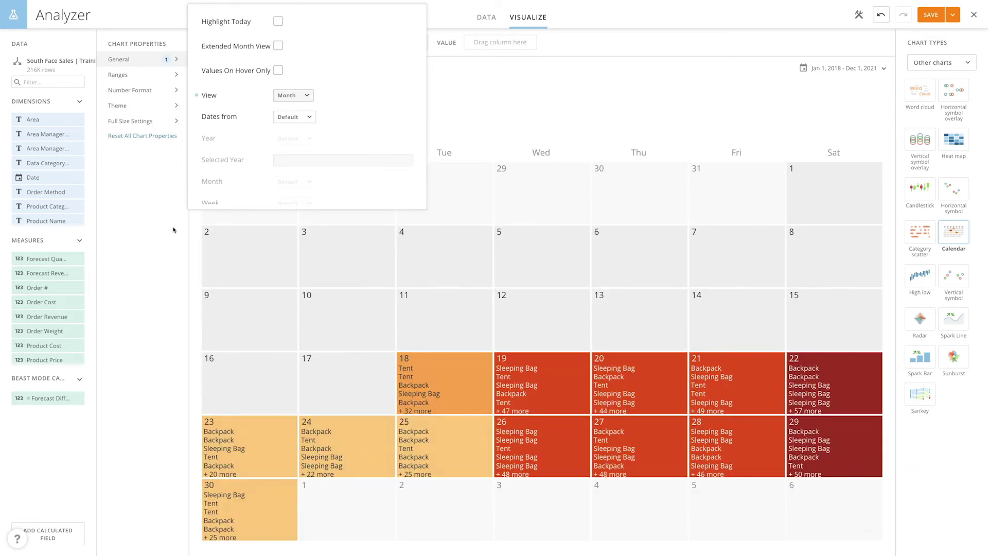
click(173, 230)
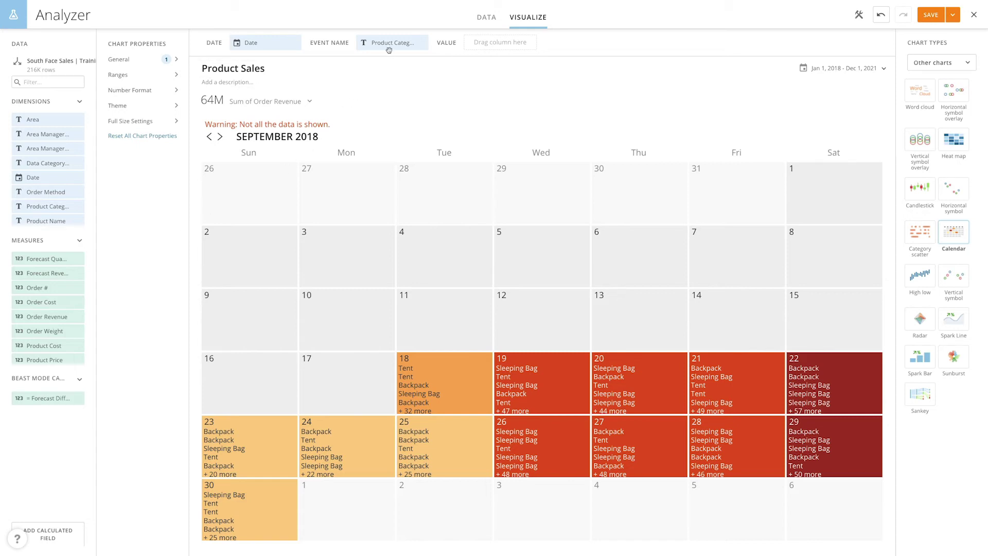
Add a Count of Product Category to the calendar's VALUE slot.
drag(390, 42, 498, 43)
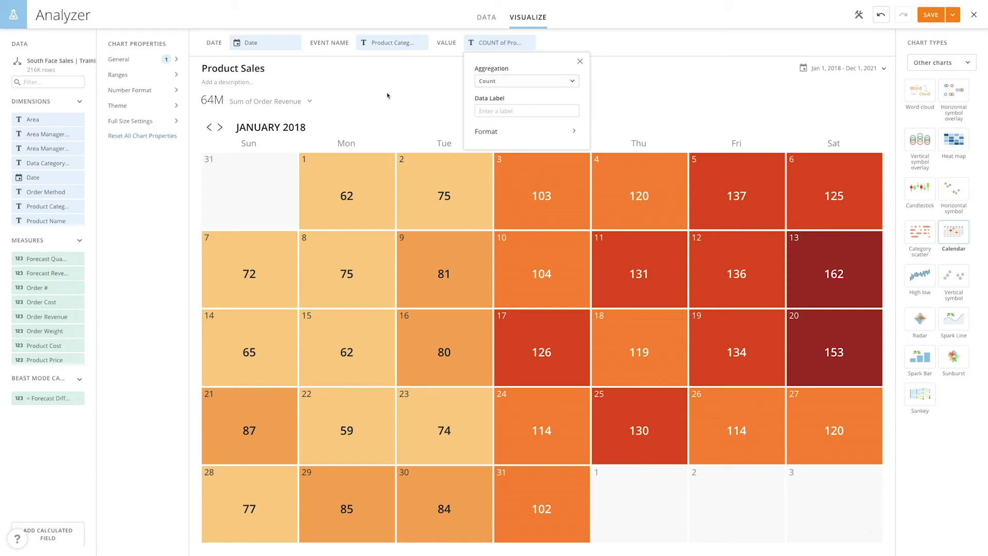
Choose the green Color Theme in the Theme chart properties.
click(178, 105)
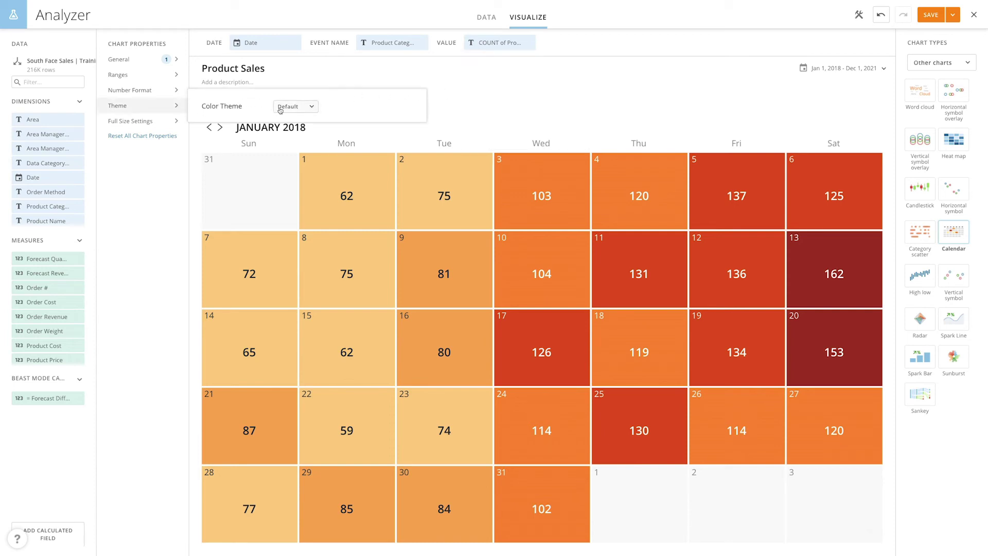
click(295, 106)
click(309, 170)
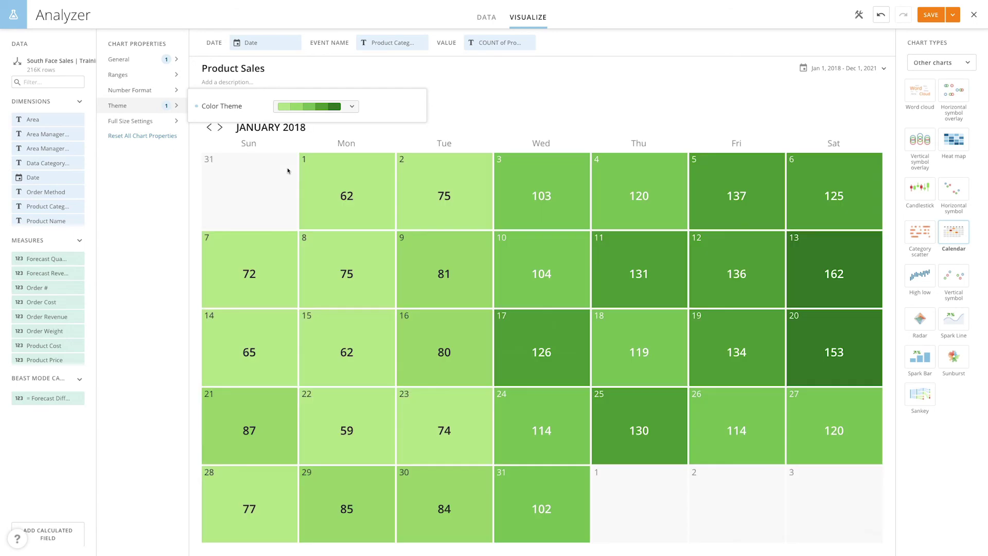
click(178, 74)
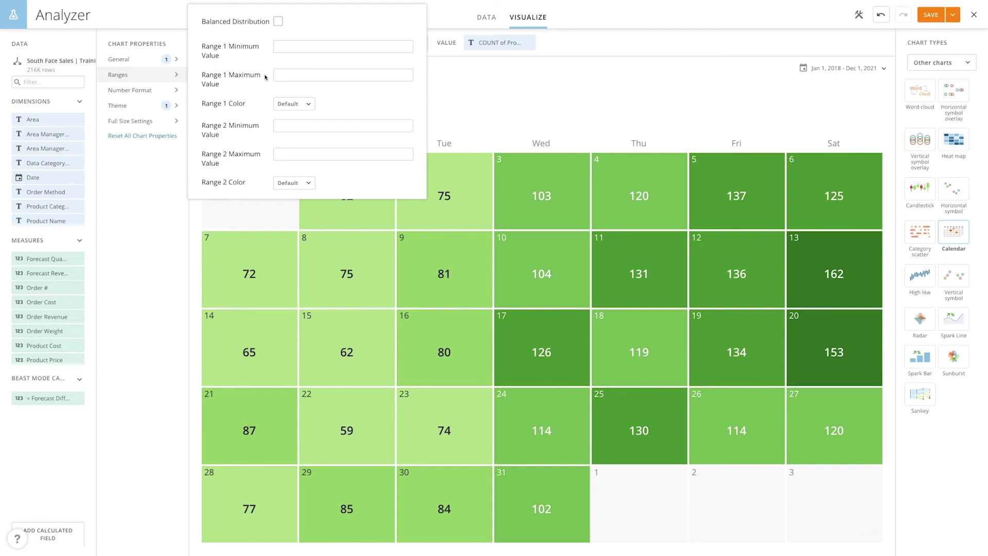
Dismiss the Ranges panel to reveal the green January 2018 calendar.
click(450, 90)
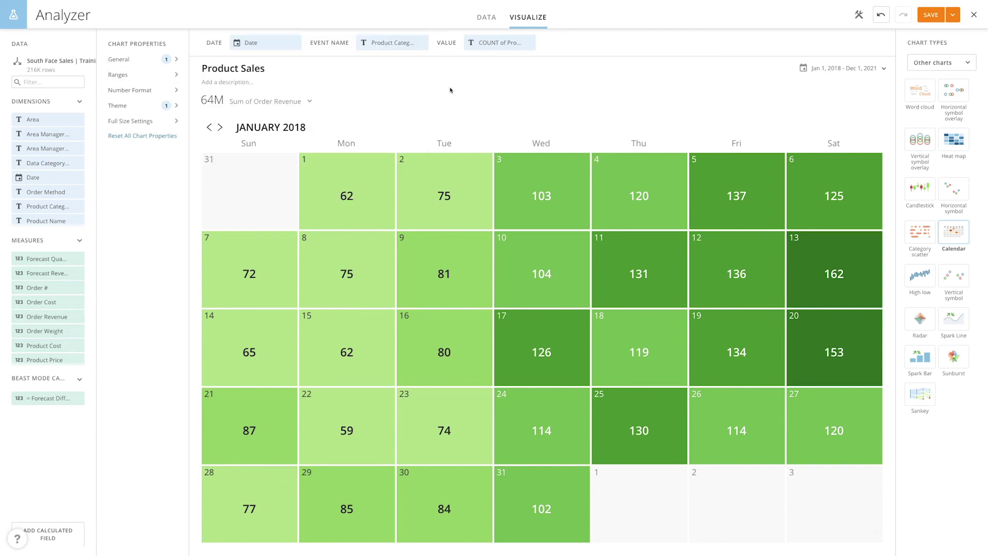